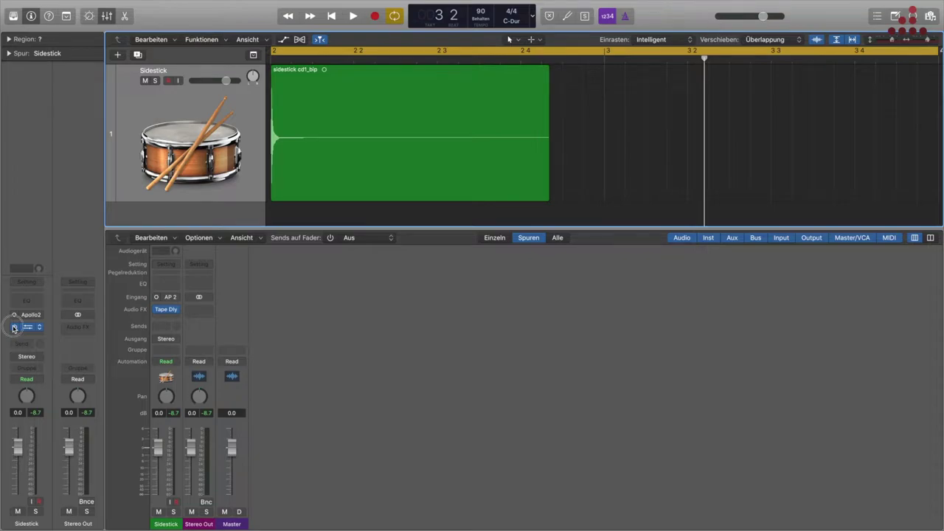
# Step: Add a send to Bus 1 on the Sidestick channel
pyautogui.click(167, 326)
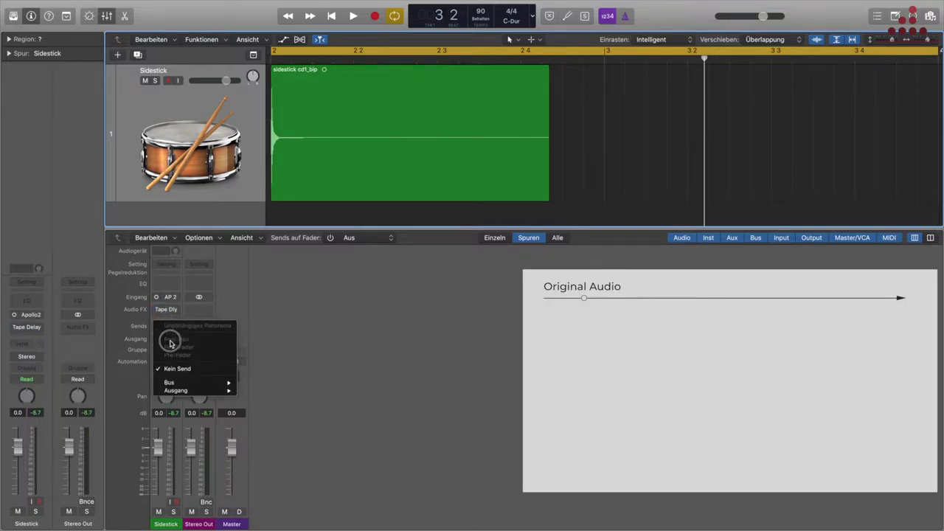
pyautogui.moveTo(175, 382)
pyautogui.click(258, 218)
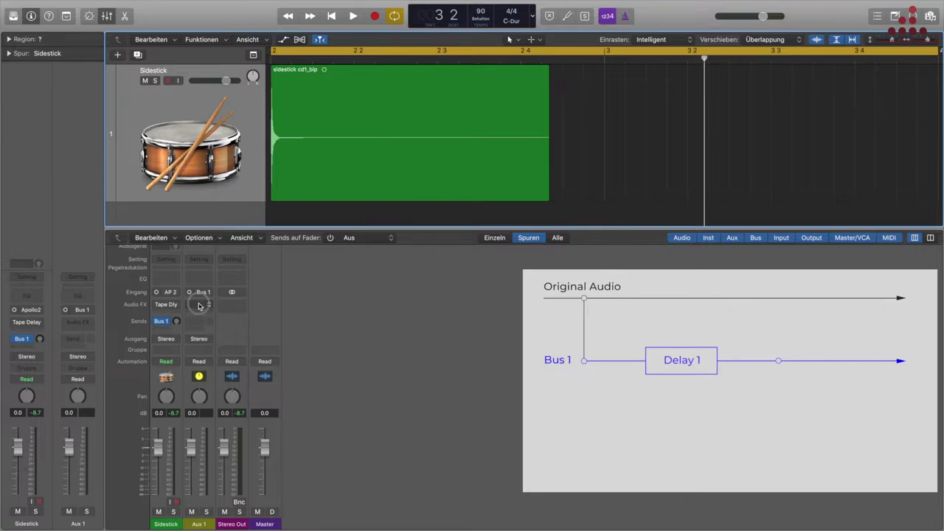
# Step: Insert a mono Tape Delay on the Aux 1 channel
pyautogui.click(200, 305)
pyautogui.moveTo(253, 322)
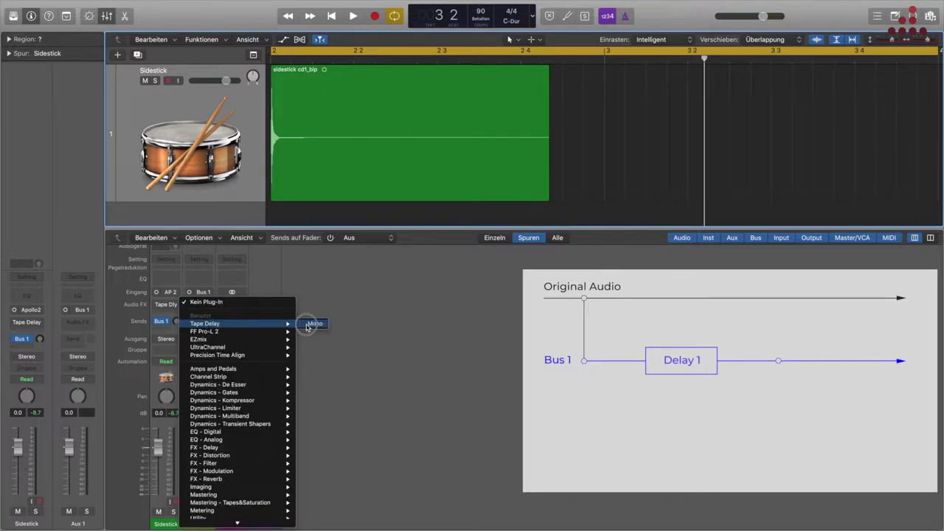
pyautogui.click(310, 323)
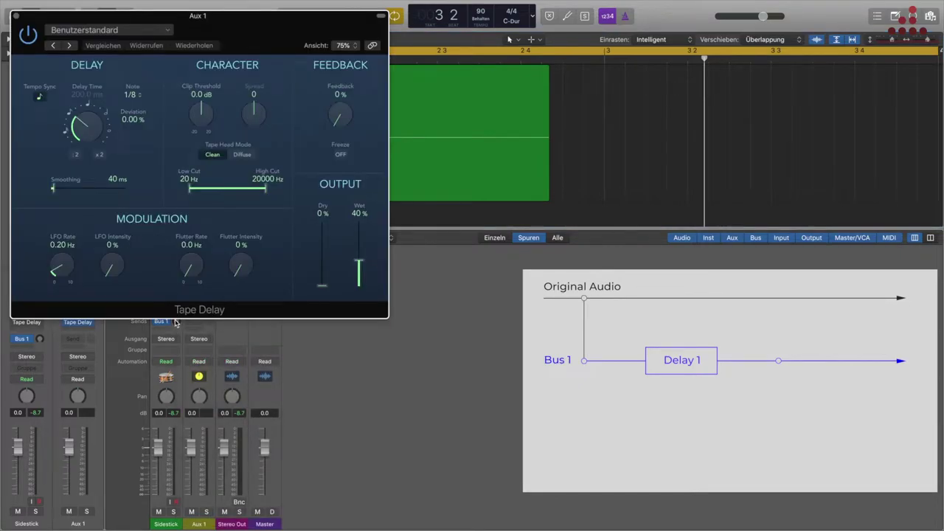
# Step: Raise the Sidestick channel's Bus 1 send level, then close the Tape Delay window and audition the loop
pyautogui.click(175, 321)
pyautogui.moveTo(292, 17); pyautogui.dragTo(631, 100)
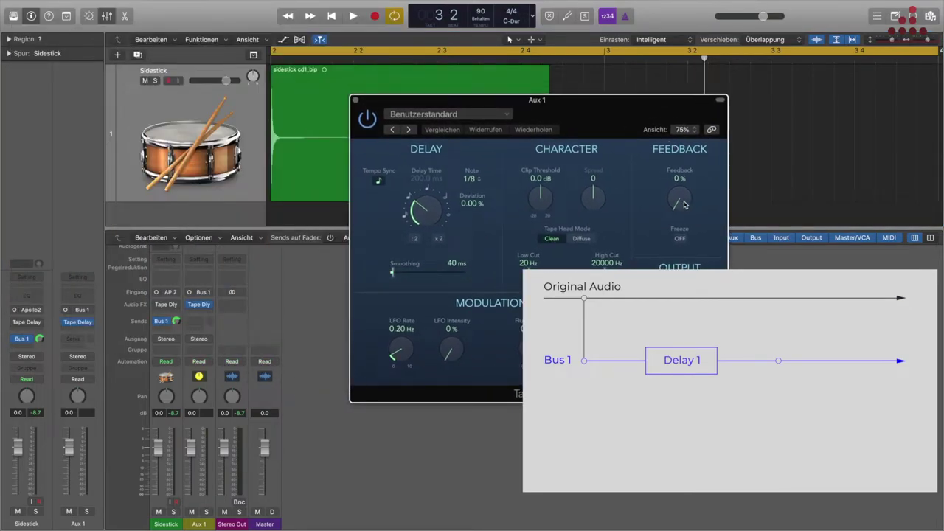
pyautogui.click(355, 100)
pyautogui.press('space')
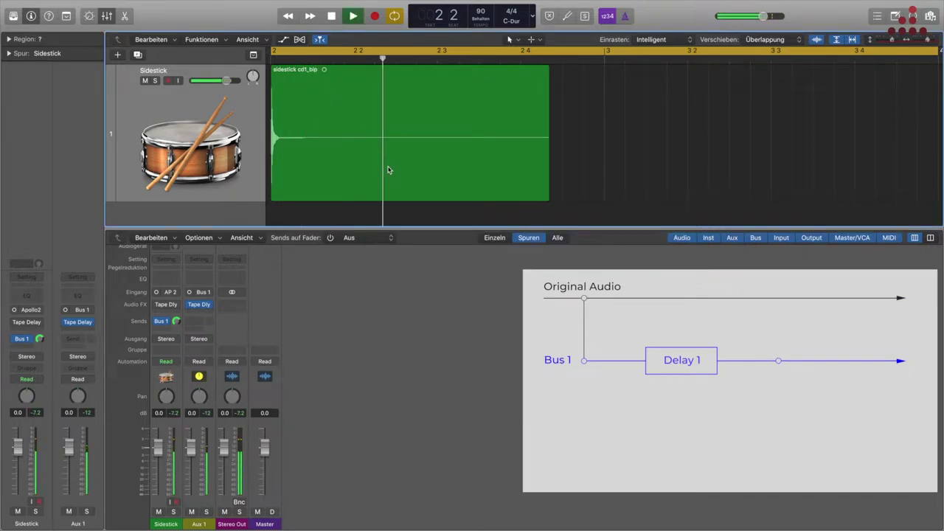
pyautogui.press('space')
# Step: Pan the Aux 1 channel left to -64 and audition the delay
pyautogui.moveTo(198, 396); pyautogui.dragTo(197, 424)
pyautogui.press('space')
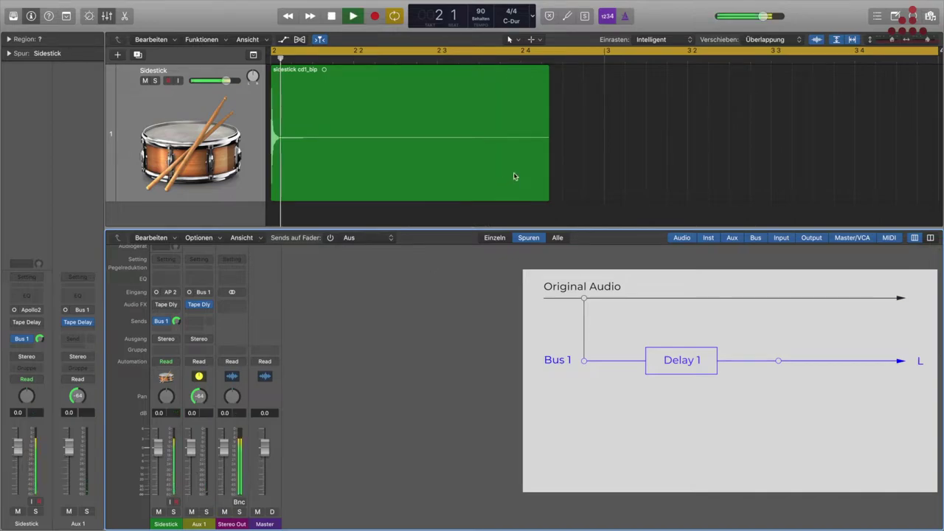
pyautogui.press('space')
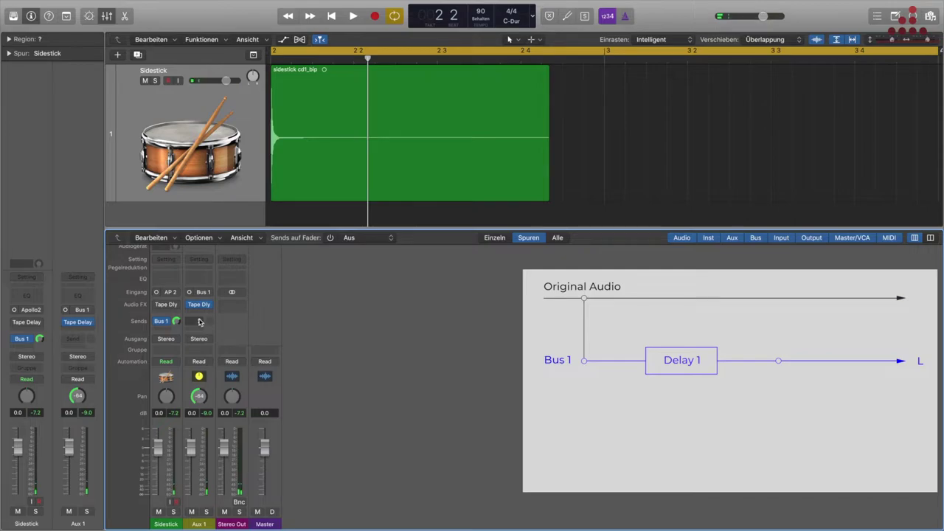
# Step: Add a send to Bus 2 on the Aux 1 channel and raise its send level
pyautogui.click(199, 321)
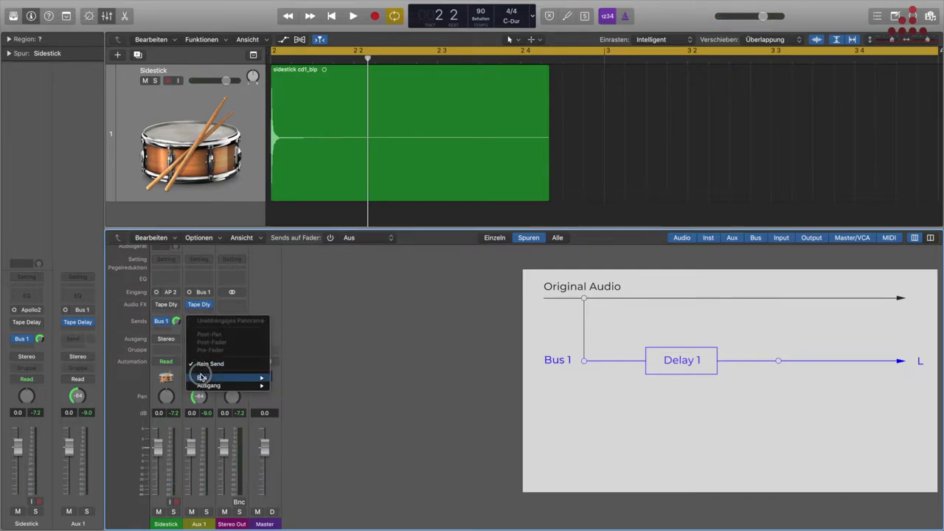
pyautogui.moveTo(205, 379)
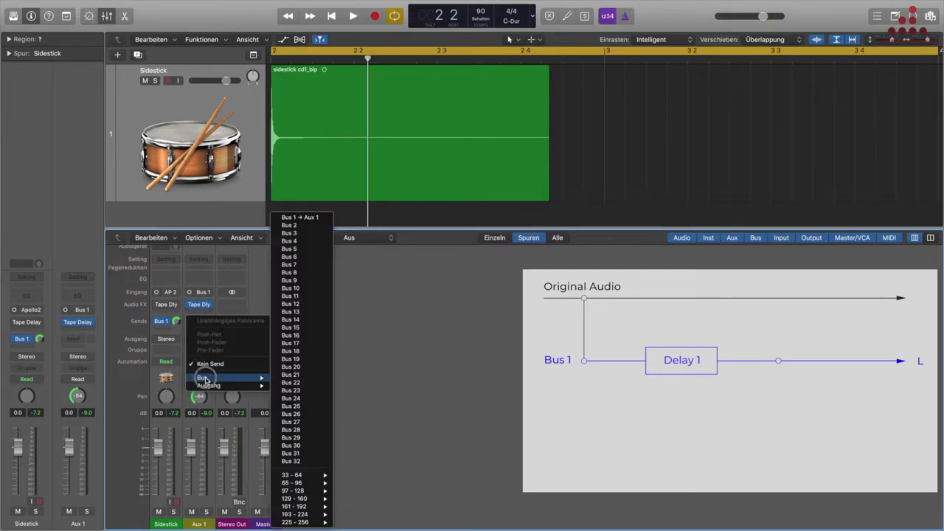
pyautogui.click(294, 226)
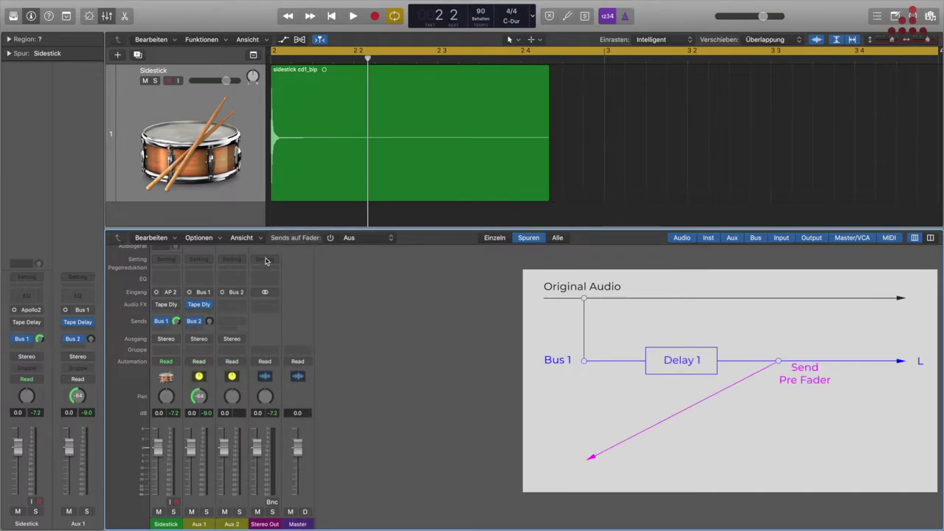
pyautogui.keyDown('alt'); pyautogui.click(208, 323); pyautogui.keyUp('alt')
# Step: Copy Aux 1's Tape Delay to the Aux 2 channel and pan Aux 2 right to +63
pyautogui.moveTo(199, 306); pyautogui.dragTo(232, 306)
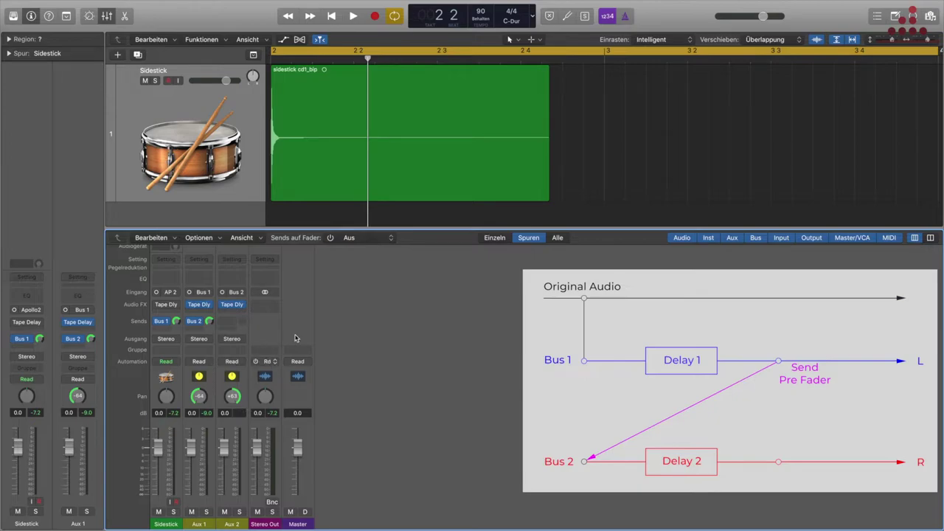
# Step: Switch Aux 1's Bus 2 send to Pre-Fader and audition the left-to-right echo
pyautogui.click(199, 323)
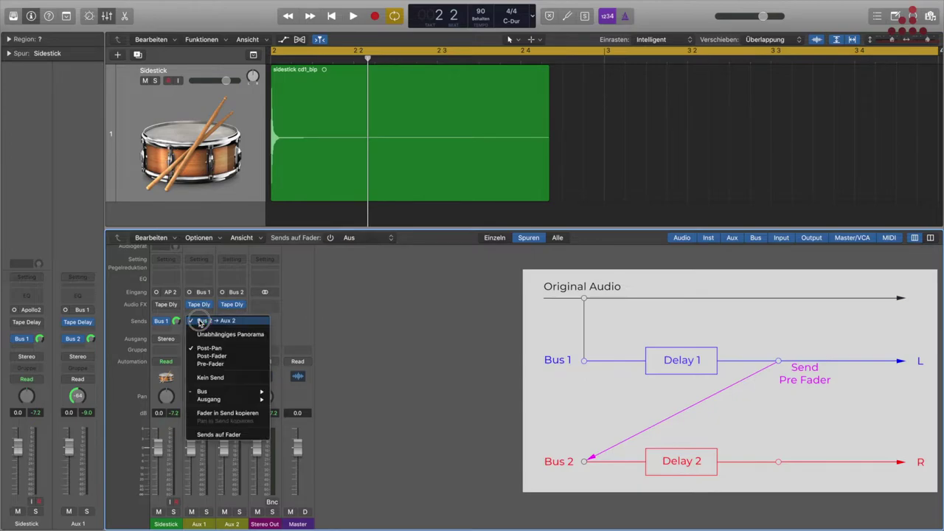
pyautogui.click(203, 364)
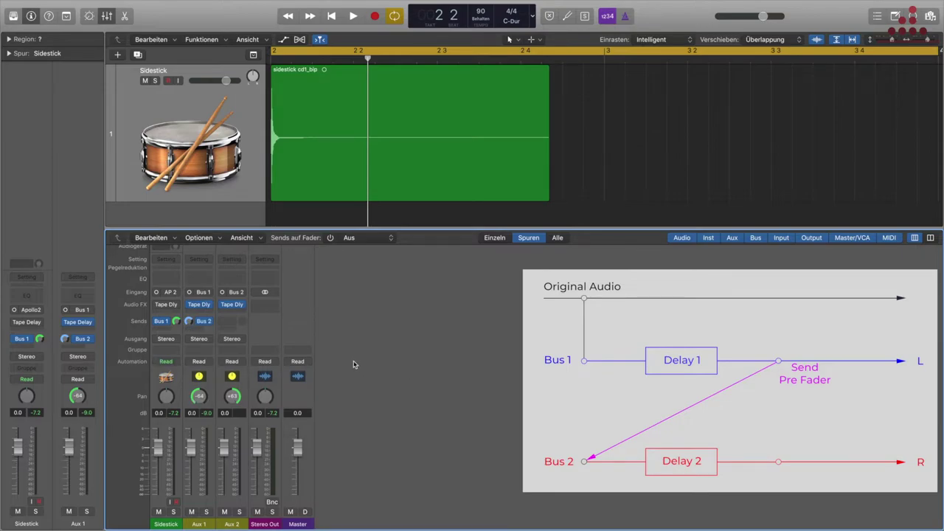
pyautogui.press('space')
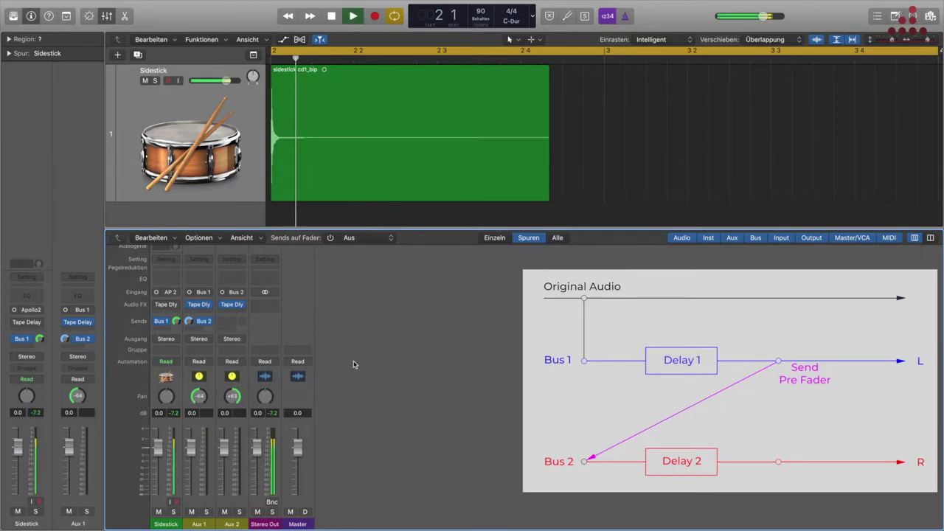
pyautogui.press('space')
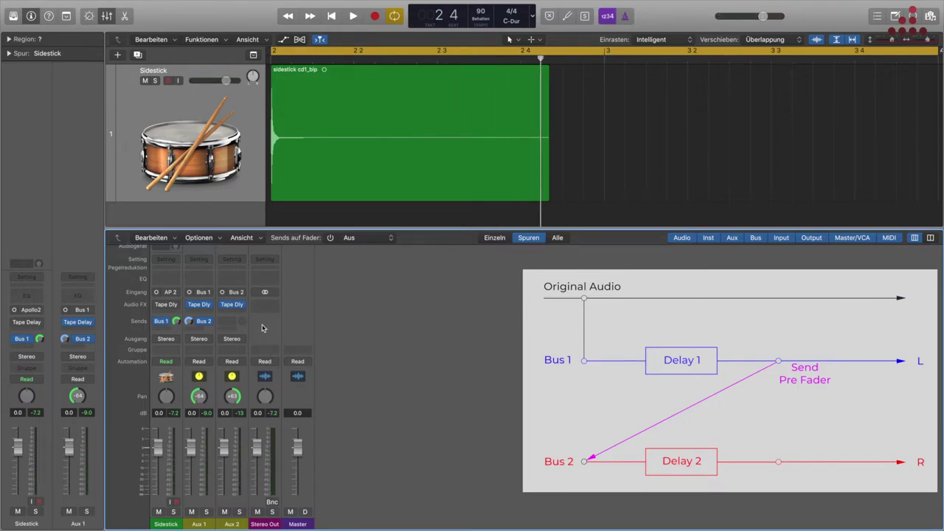
# Step: Add a send on the Aux 2 channel that feeds back to Bus 1
pyautogui.click(233, 322)
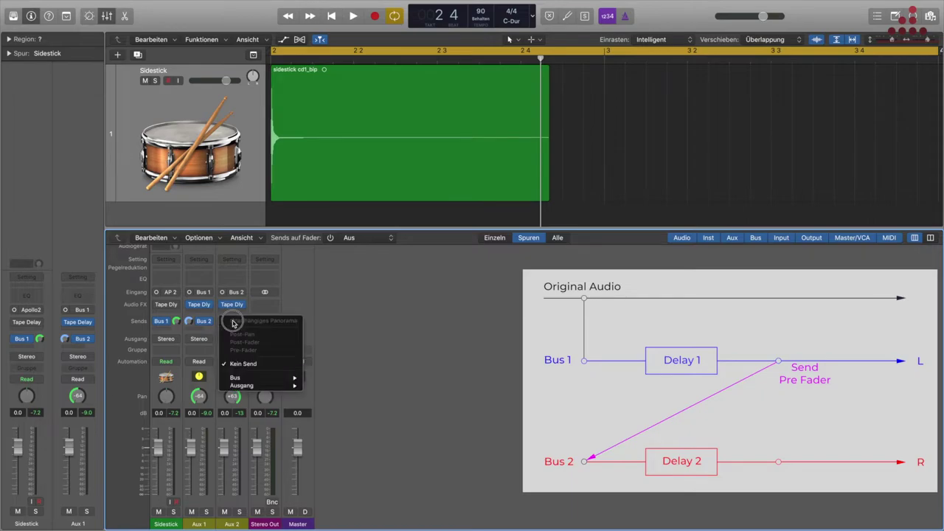
pyautogui.moveTo(235, 378)
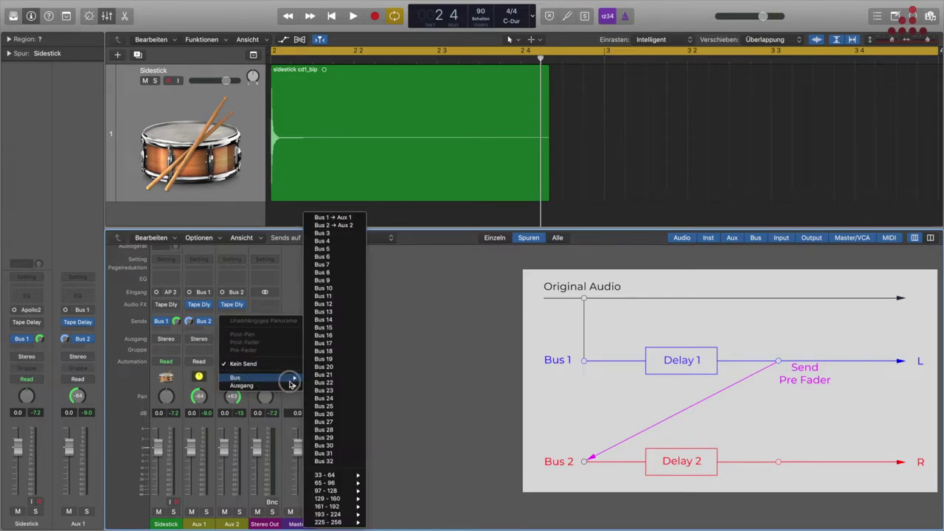
pyautogui.click(329, 217)
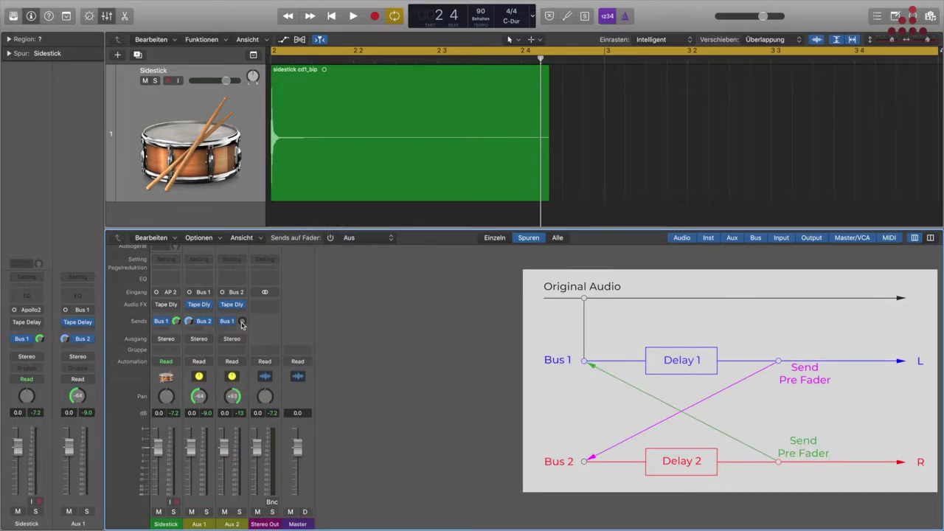
# Step: Switch Aux 2's Bus 1 send to Pre-Fader and audition the ping-pong delay
pyautogui.click(233, 323)
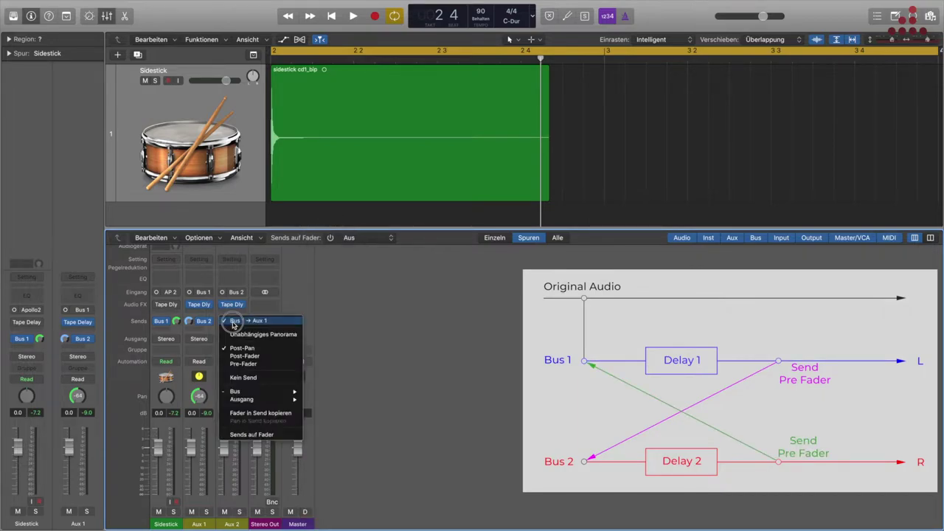
pyautogui.click(236, 363)
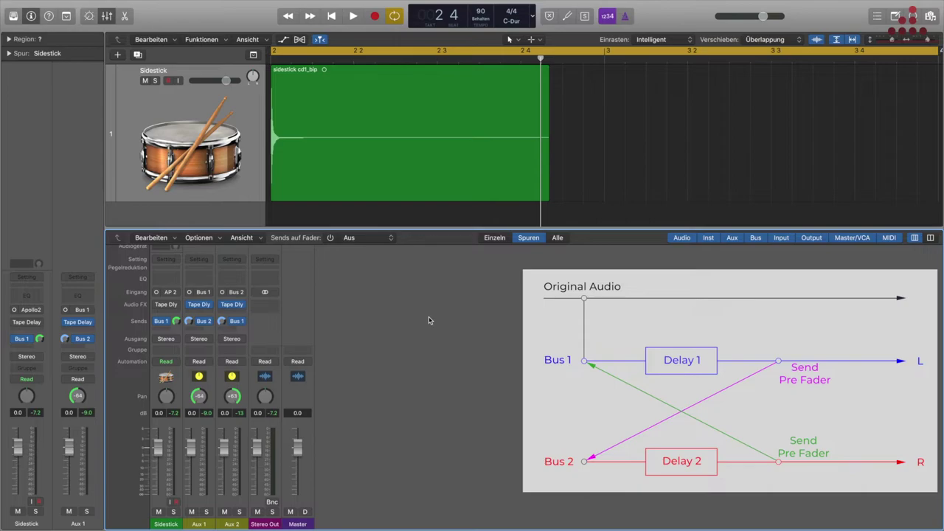
pyautogui.press('space')
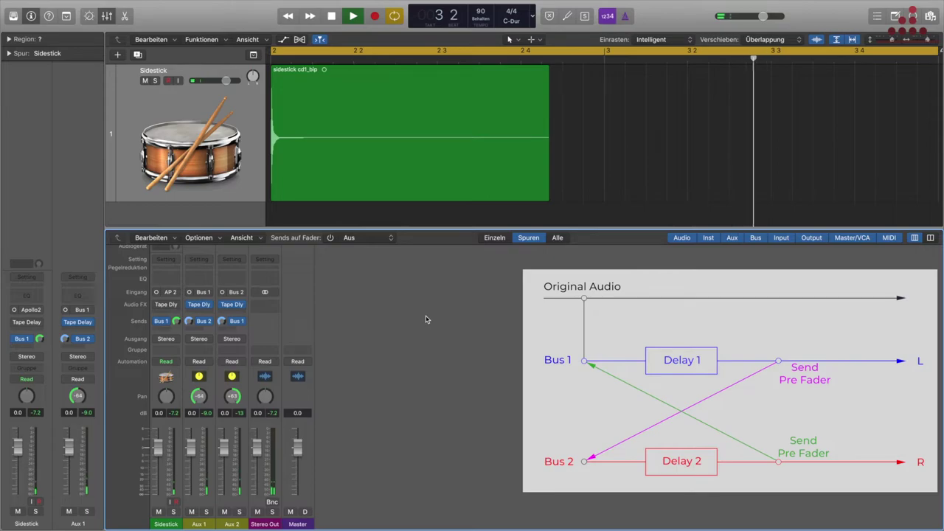
pyautogui.press('space')
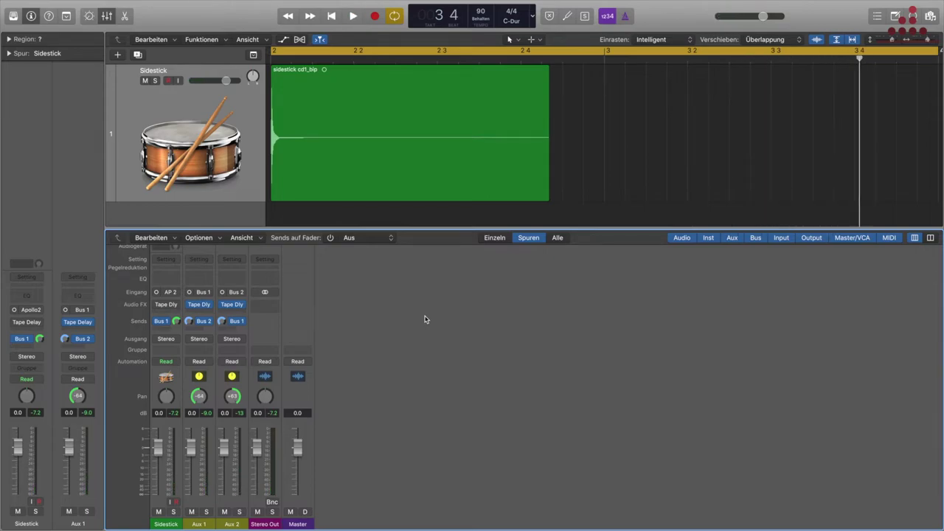
# Step: Open the Tape Delays of Aux 1 and Aux 2 and arrange their windows side by side
pyautogui.click(199, 306)
pyautogui.moveTo(430, 101); pyautogui.dragTo(391, 131)
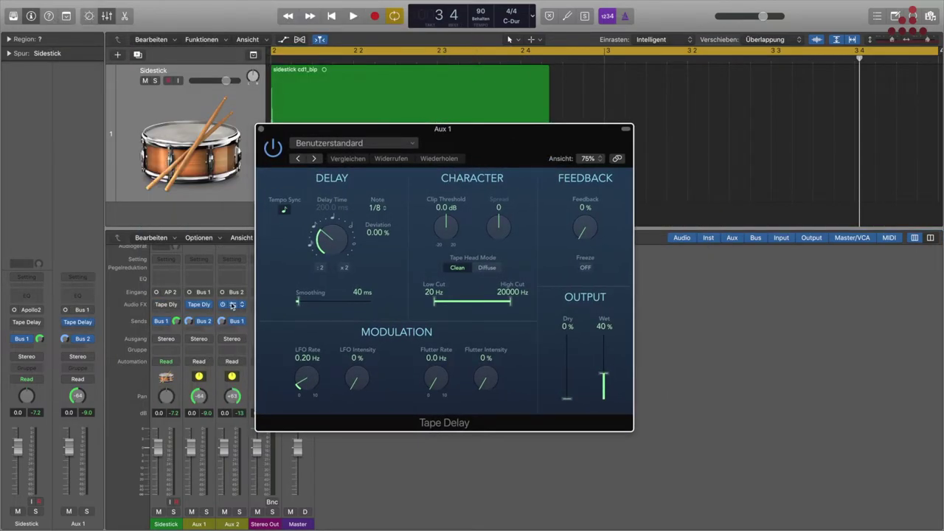
pyautogui.click(233, 305)
pyautogui.moveTo(272, 39); pyautogui.dragTo(745, 144)
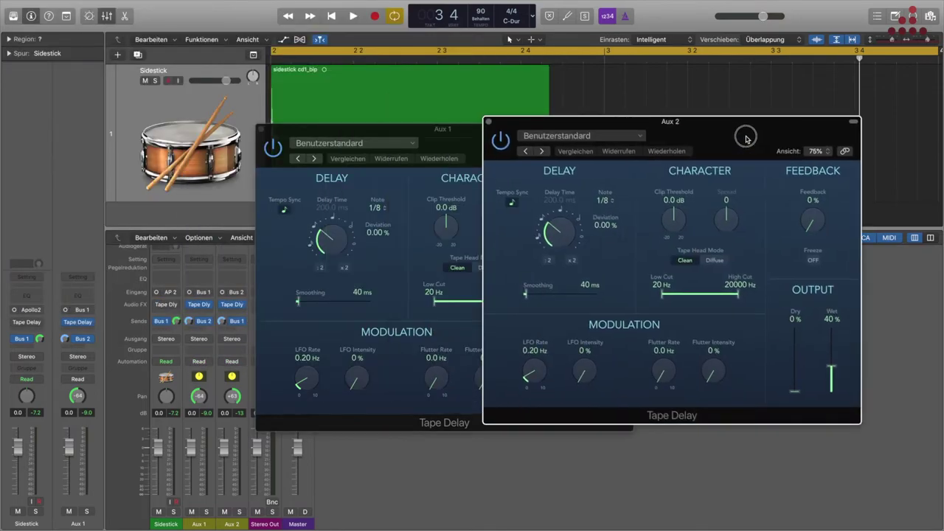
pyautogui.moveTo(434, 132); pyautogui.dragTo(227, 79)
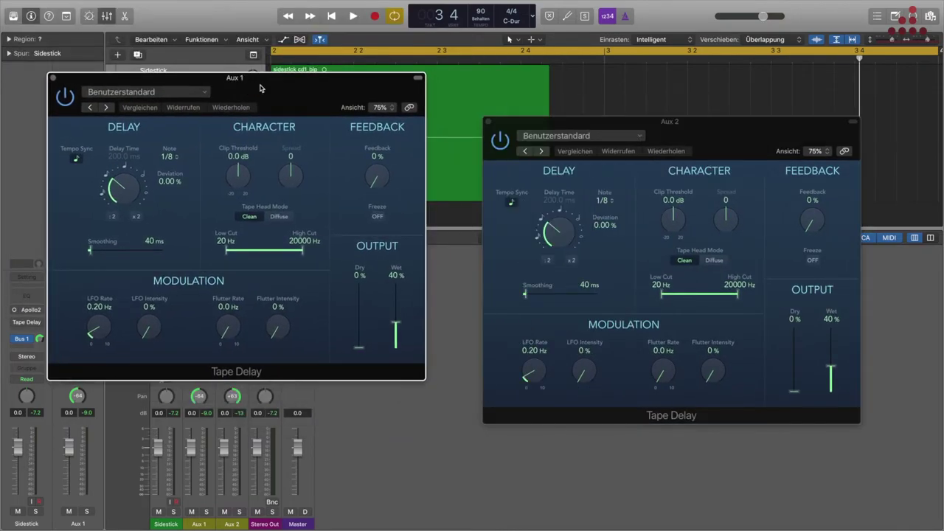
pyautogui.moveTo(732, 135); pyautogui.dragTo(689, 59)
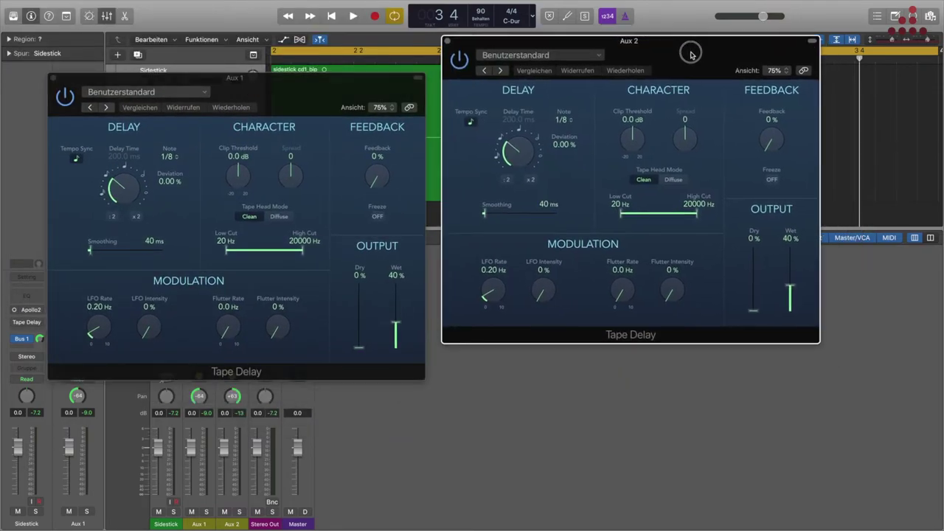
# Step: Try a 1/16 note value in Aux 2's Tape Delay and play the loop
pyautogui.click(567, 125)
pyautogui.click(572, 98)
pyautogui.press('space')
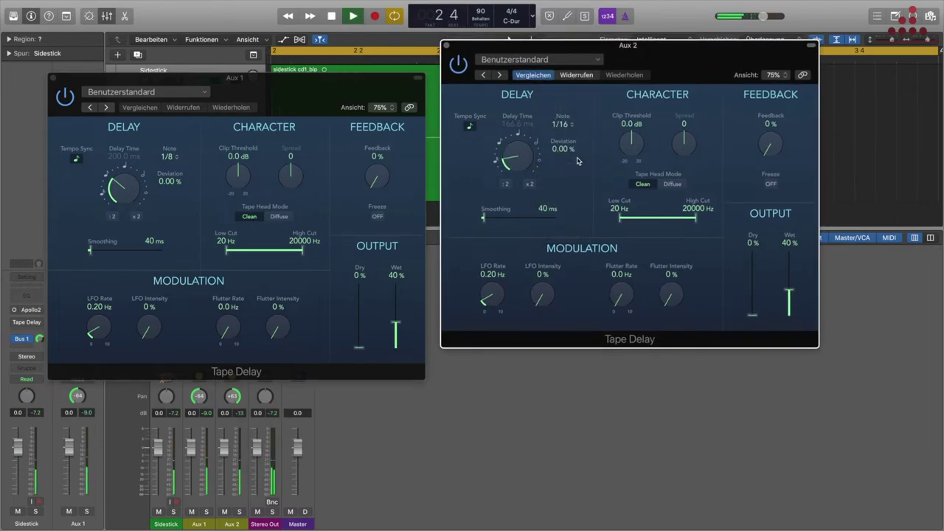
pyautogui.press('space')
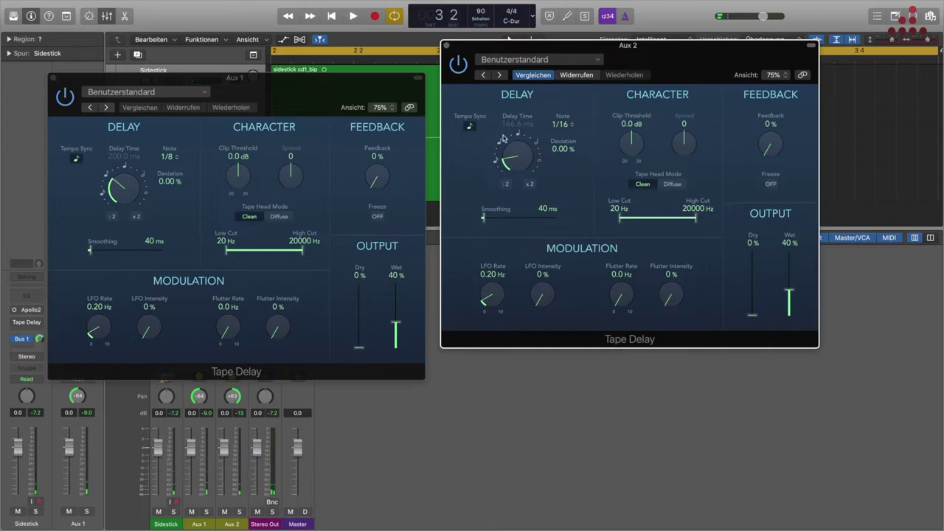
# Step: Try a 1/16 dotted note value in Aux 2's Tape Delay and play the loop
pyautogui.click(557, 127)
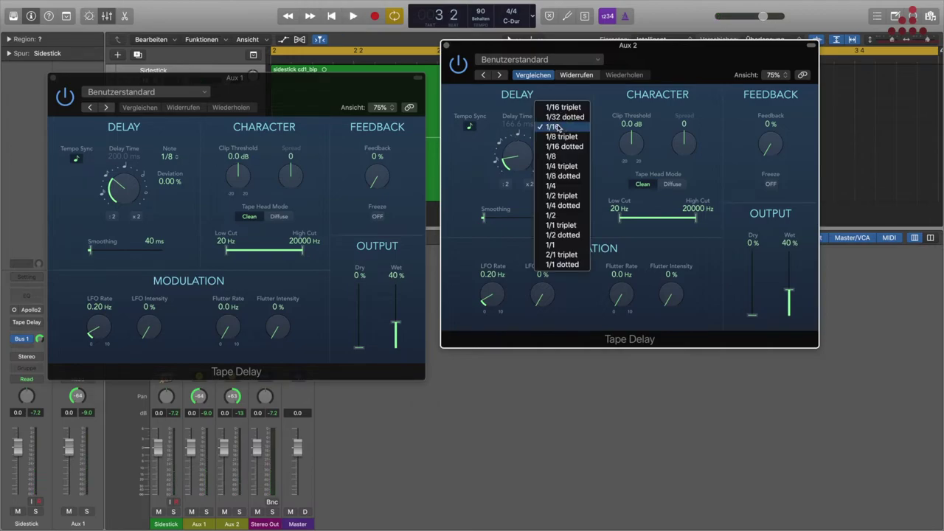
pyautogui.click(563, 146)
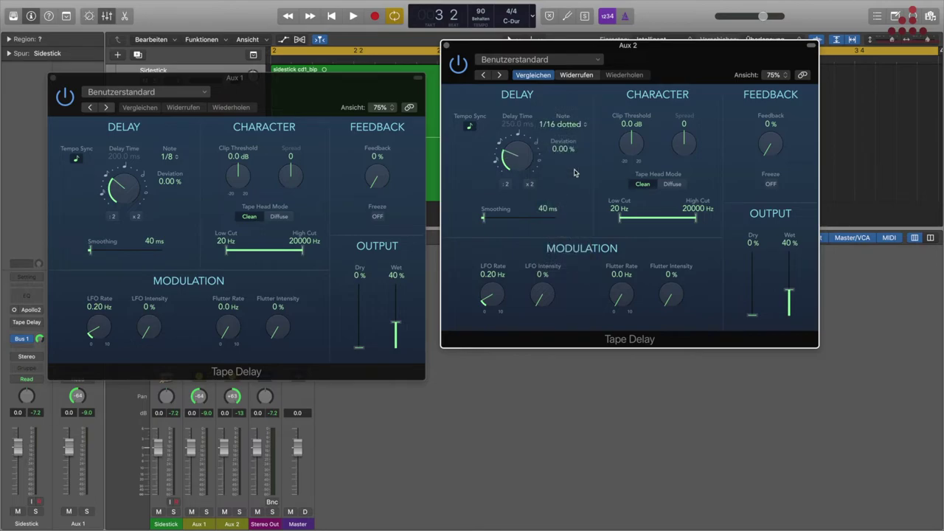
pyautogui.press('space')
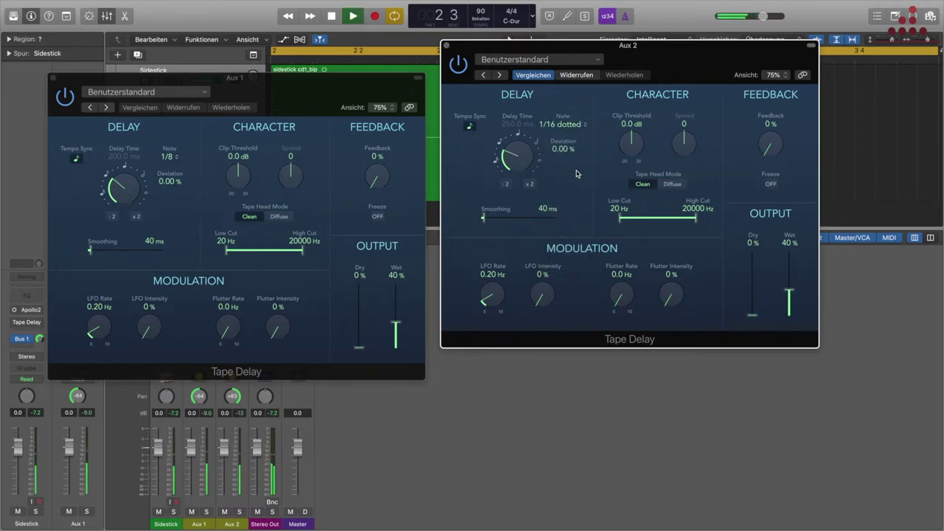
pyautogui.press('space')
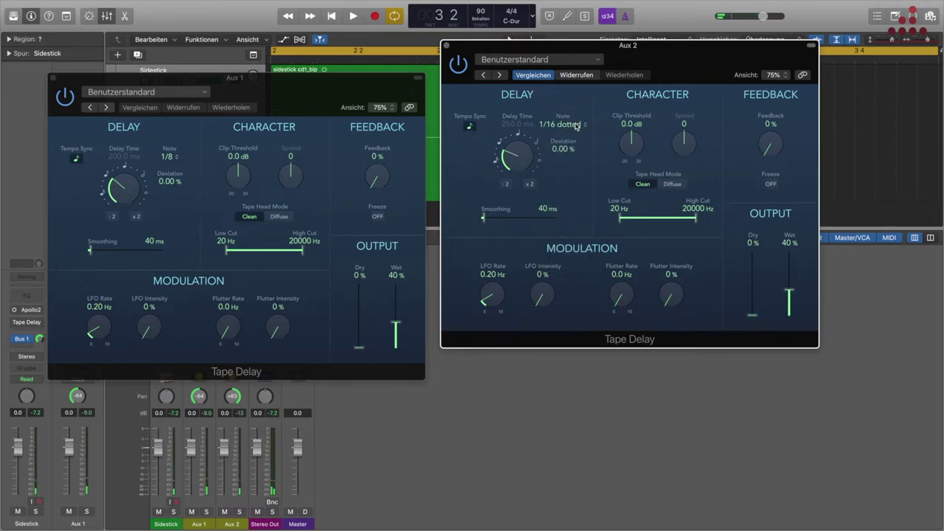
# Step: Set the note value of Aux 2's Tape Delay to 1/8 triplet
pyautogui.click(576, 126)
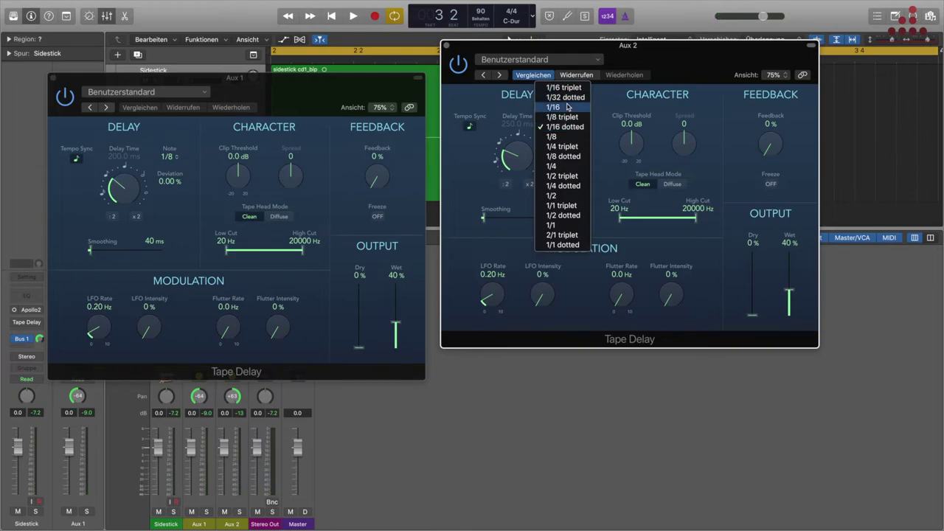
pyautogui.press('Return')
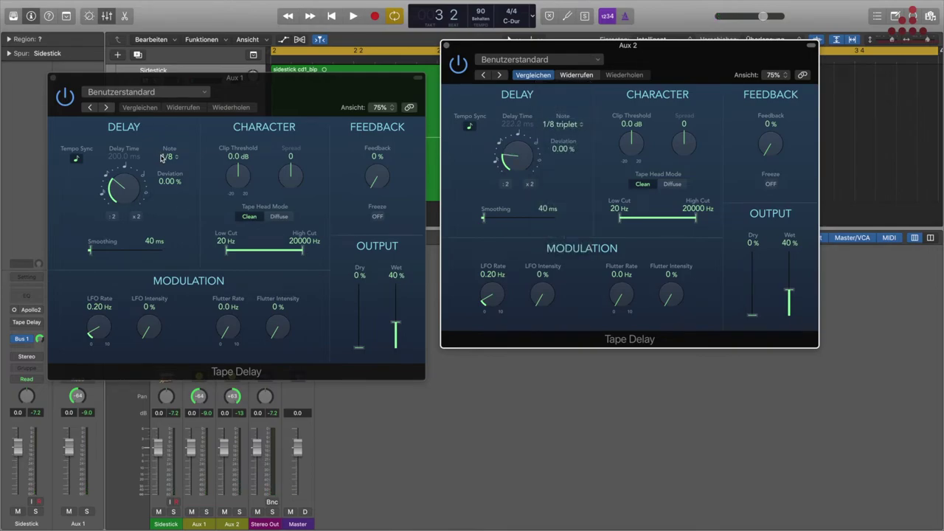
# Step: Set the note value of Aux 1's Tape Delay to 1/16 triplet and play the loop
pyautogui.click(169, 157)
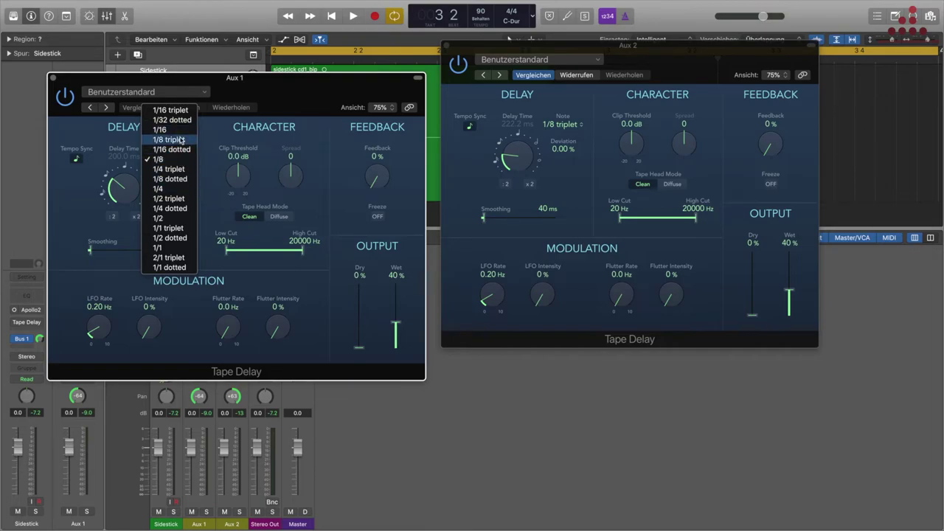
pyautogui.press('Return')
pyautogui.press('space')
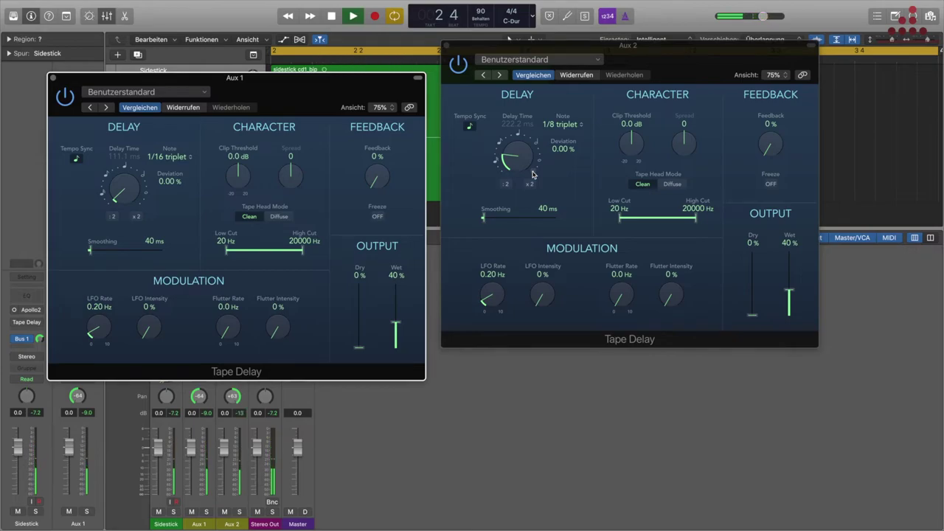
pyautogui.press('space')
# Step: Turn the delay time of both Tape Delays down to 1/16 triplet with -33.33 % deviation and play the loop
pyautogui.moveTo(129, 189); pyautogui.dragTo(133, 249)
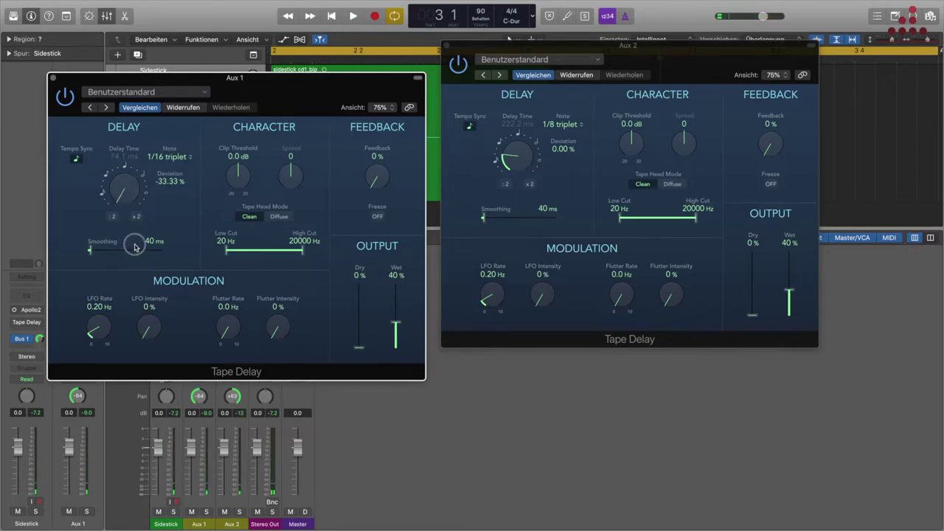
pyautogui.moveTo(518, 181); pyautogui.dragTo(525, 310)
pyautogui.press('space')
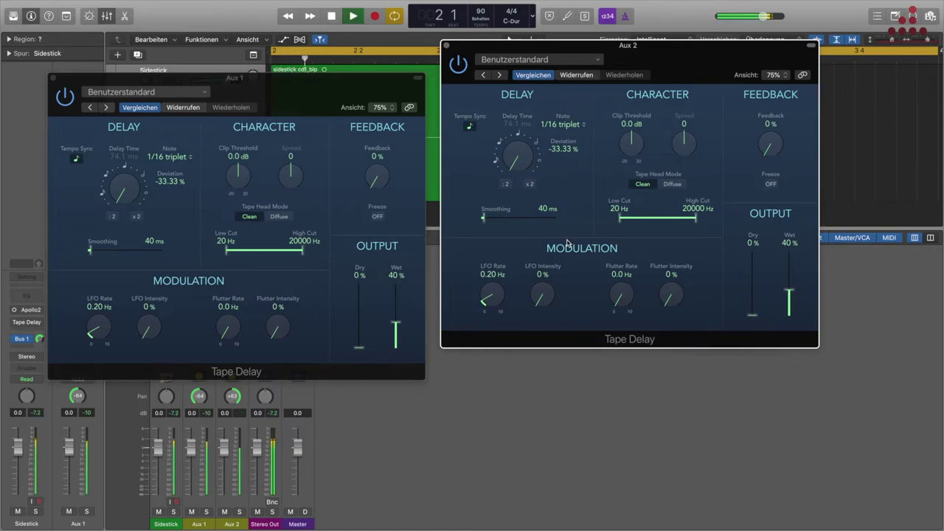
pyautogui.press('space')
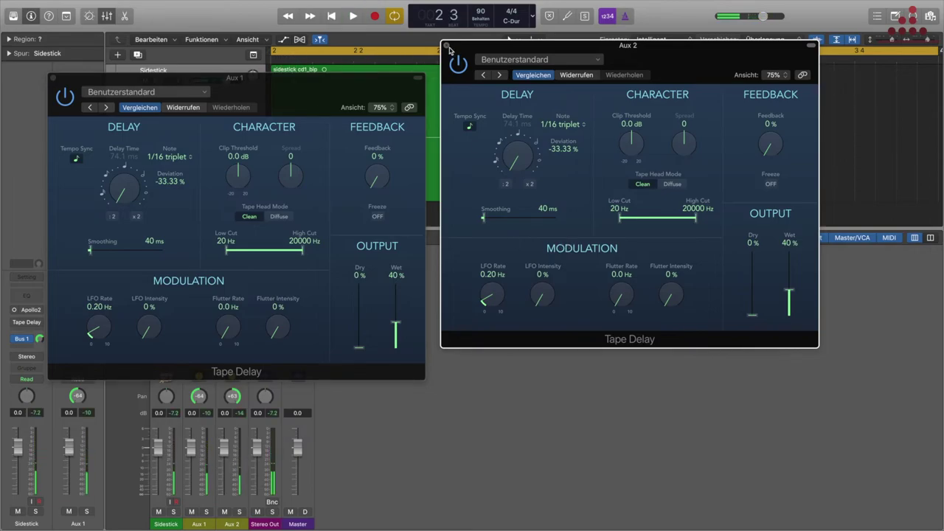
# Step: Close Aux 2's Tape Delay window and move Aux 1's window clear of the mixer's channel strips
pyautogui.click(445, 45)
pyautogui.moveTo(389, 80); pyautogui.dragTo(714, 102)
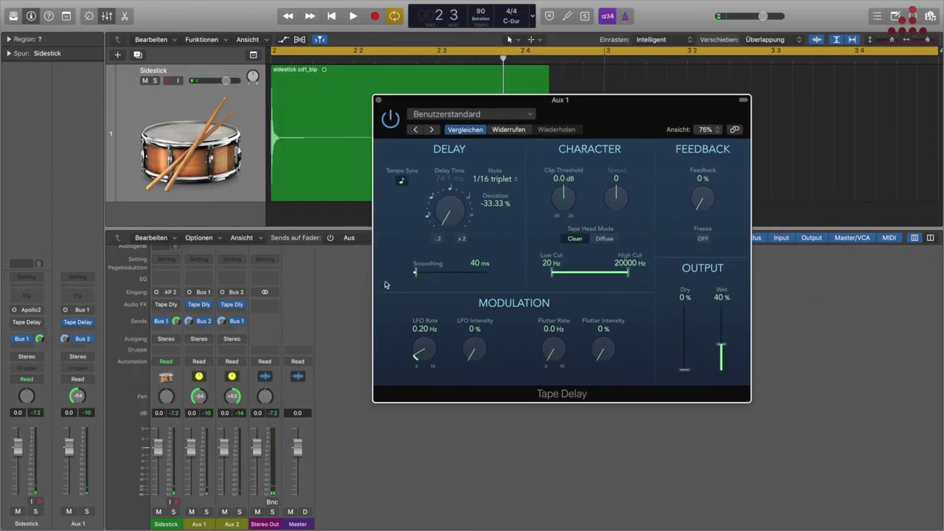
pyautogui.click(244, 304)
pyautogui.press('Escape')
# Step: Set the wet level of Aux 1's Tape Delay to 57 % and audition the loop with that plug-in copied over Aux 2's
pyautogui.moveTo(723, 350); pyautogui.dragTo(724, 333)
pyautogui.moveTo(199, 305); pyautogui.dragTo(232, 305)
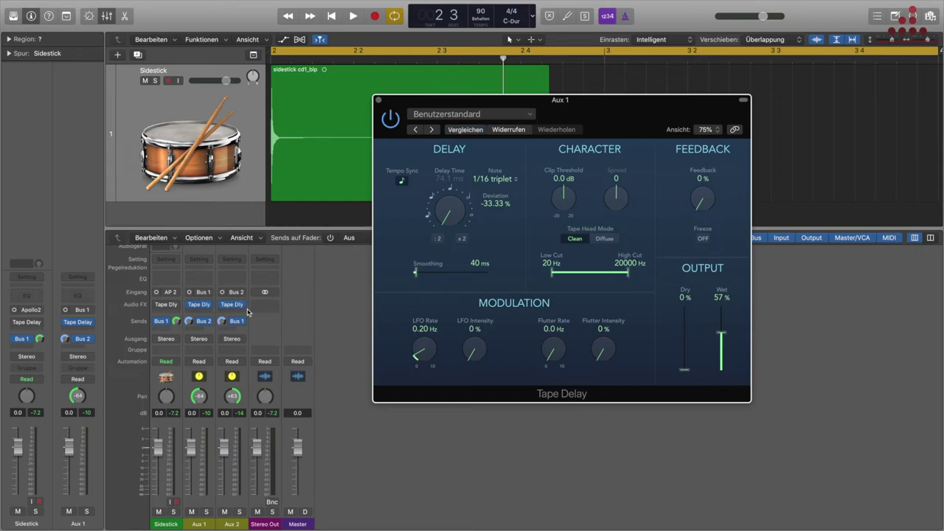
pyautogui.press('space')
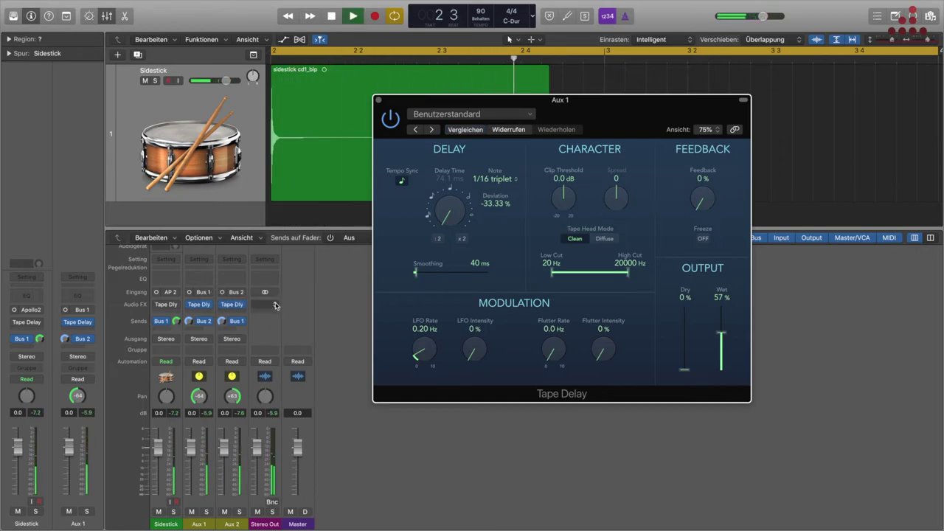